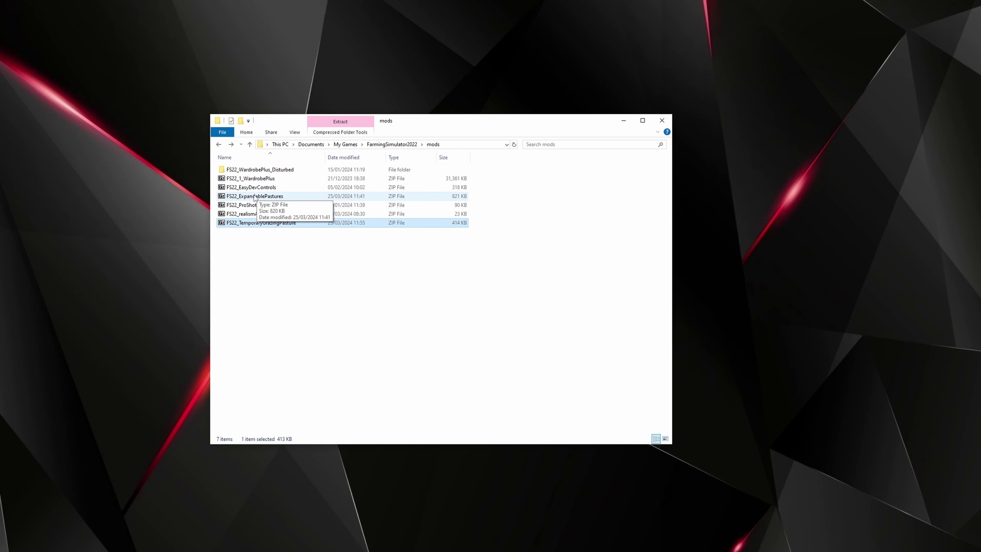
# Step: Open the how-to guide from FS22_ExpandablePastures.zip in Notepad, then close the archive
pyautogui.doubleClick(255, 196)
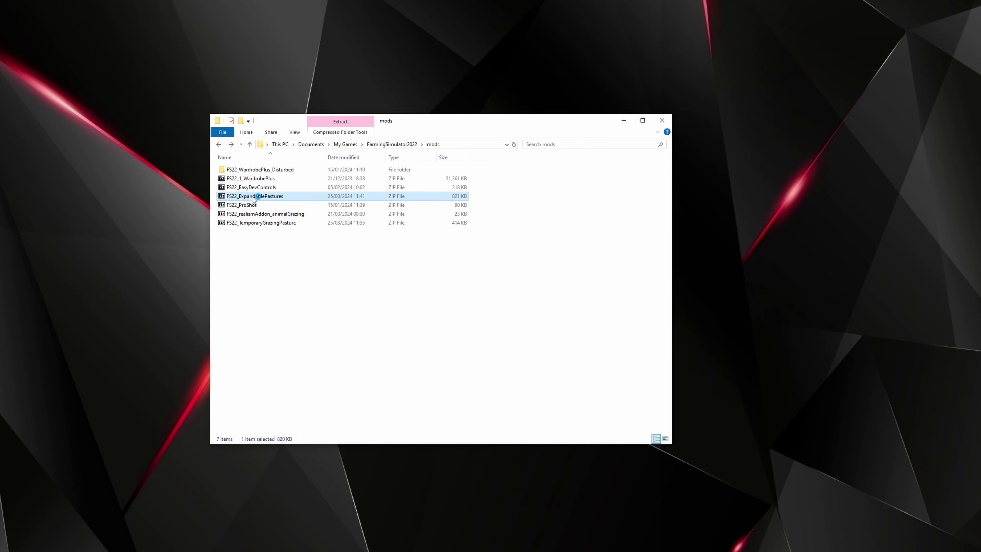
pyautogui.doubleClick(202, 191)
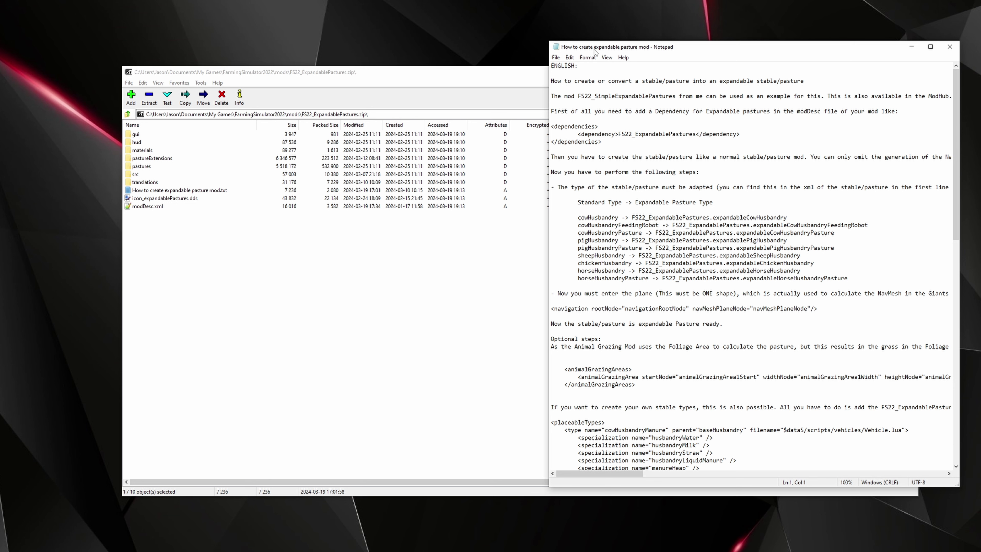
pyautogui.click(484, 79)
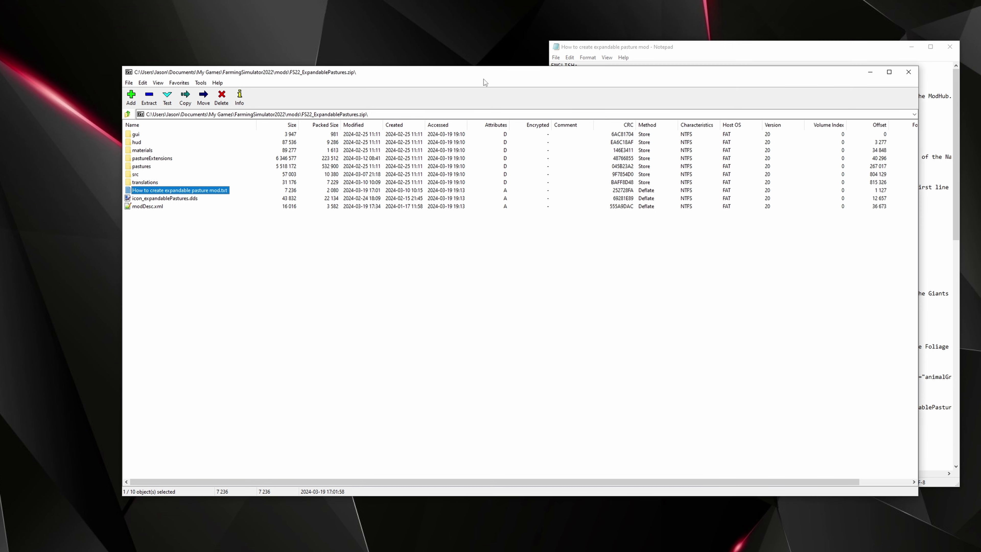
pyautogui.click(903, 78)
pyautogui.click(347, 314)
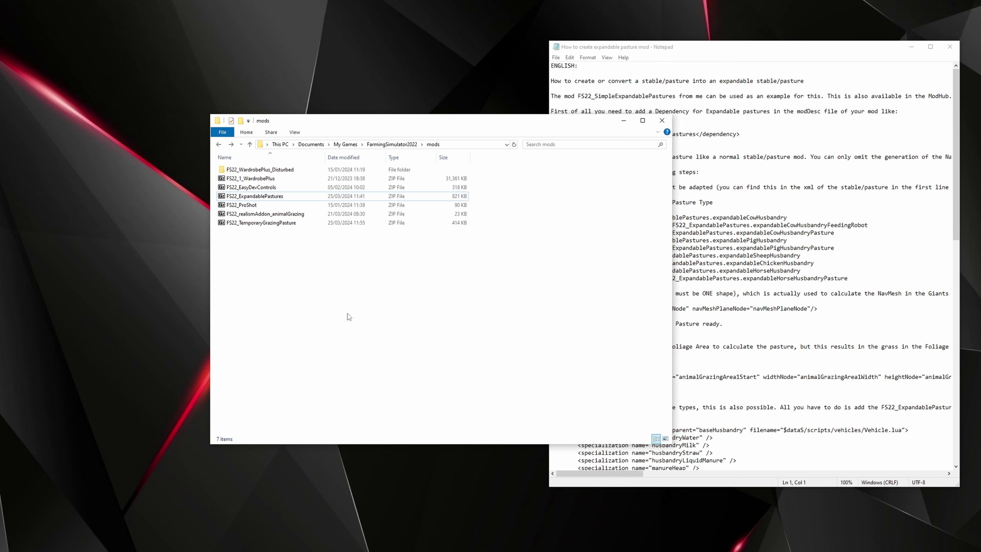
# Step: Extract the TemporaryGrazingPasture ZIP here with 7-Zip and delete the original ZIP
pyautogui.rightClick(253, 226)
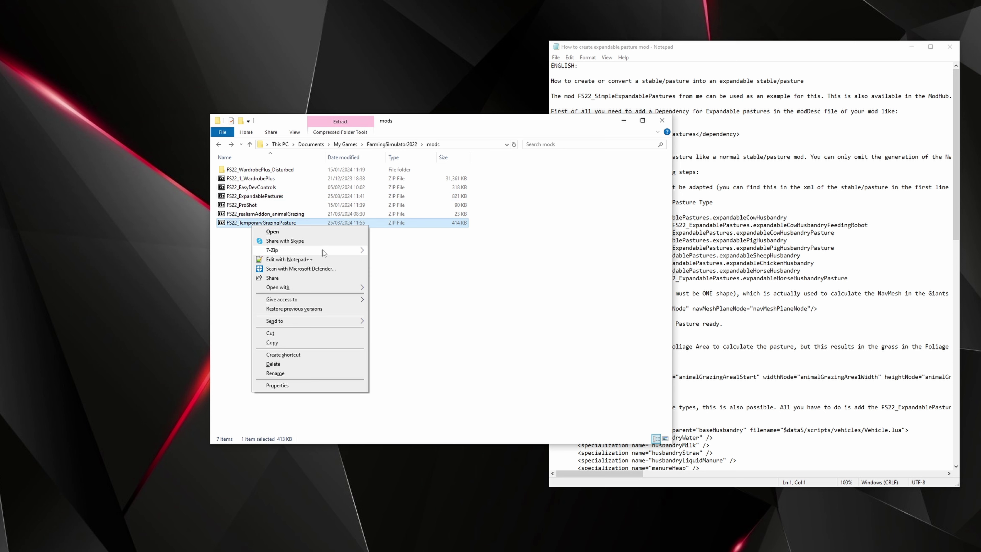
pyautogui.moveTo(322, 250)
pyautogui.click(431, 280)
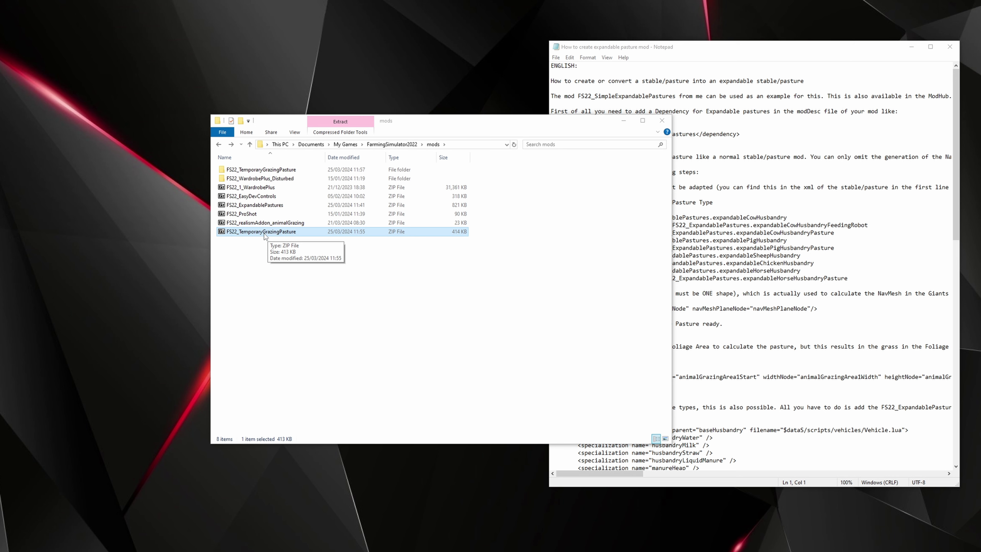
pyautogui.press('Delete')
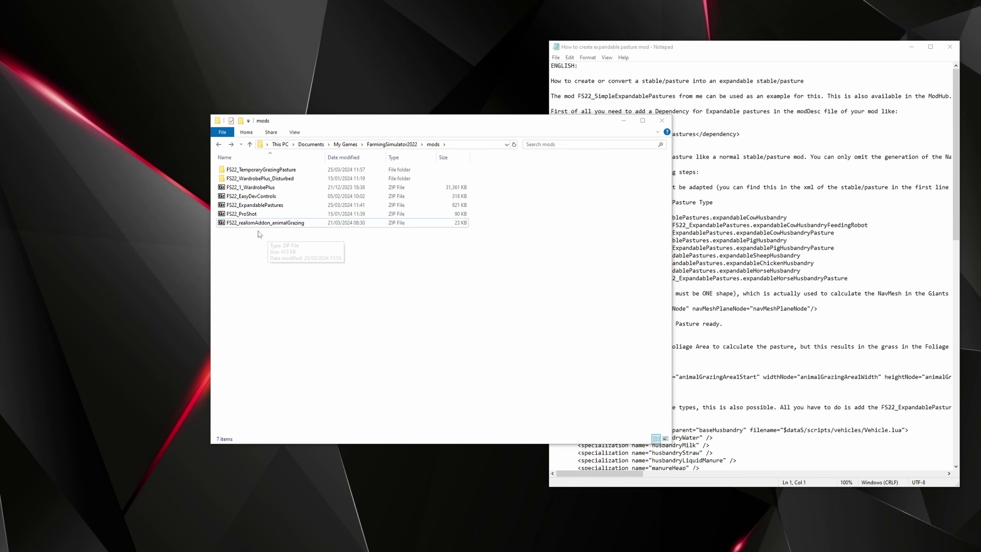
# Step: Open the extracted FS22_TemporaryGrazingPasture folder and load cowBarnSmall.i3d
pyautogui.click(236, 172)
pyautogui.doubleClick(236, 172)
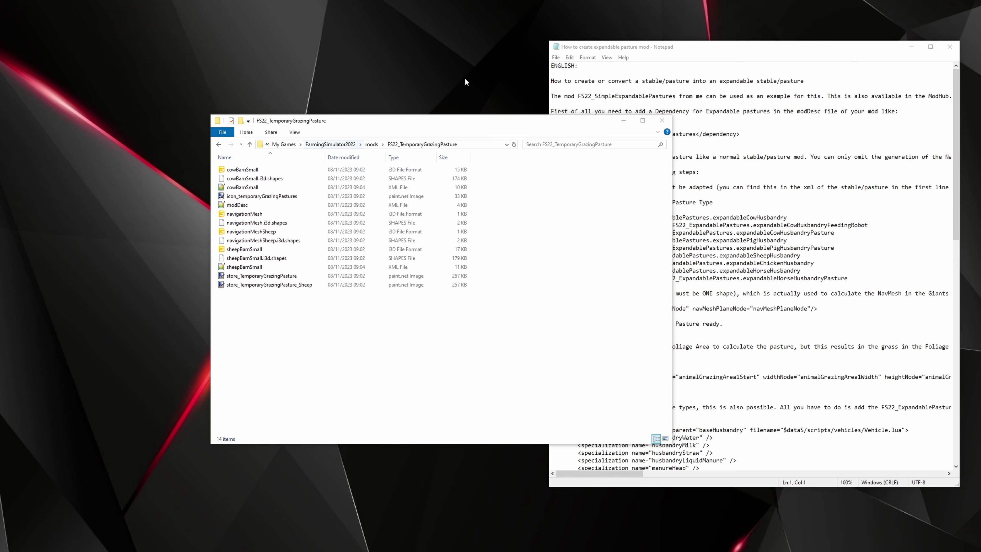
pyautogui.moveTo(485, 125); pyautogui.dragTo(397, 112)
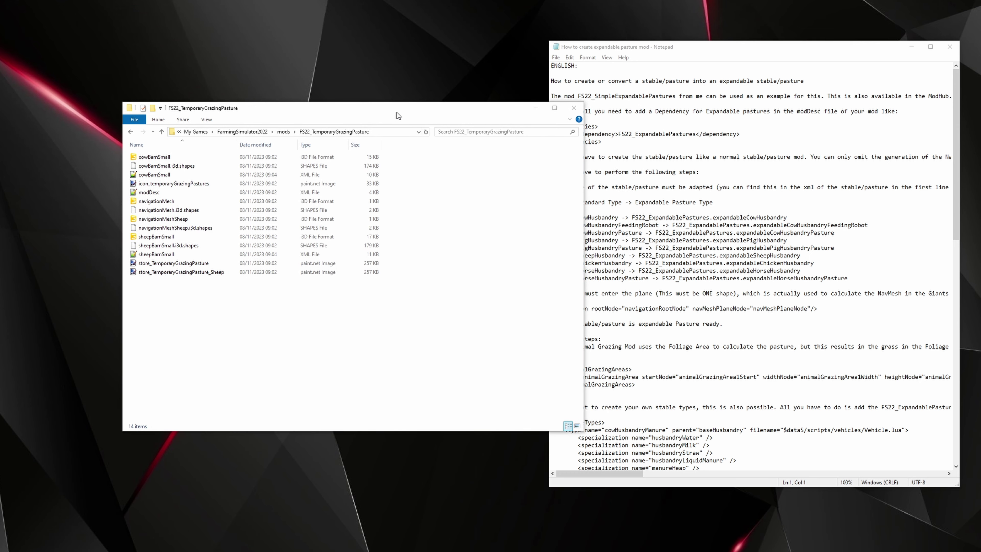
pyautogui.click(163, 157)
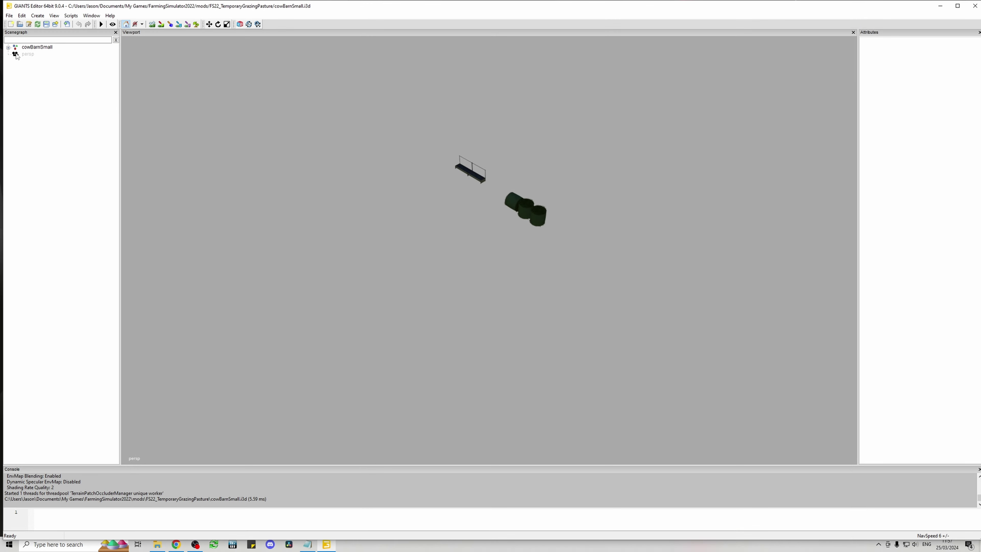
# Step: Expand the cowBarnSmall scenegraph and scroll the guide to its nav mesh plane instructions
pyautogui.click(8, 47)
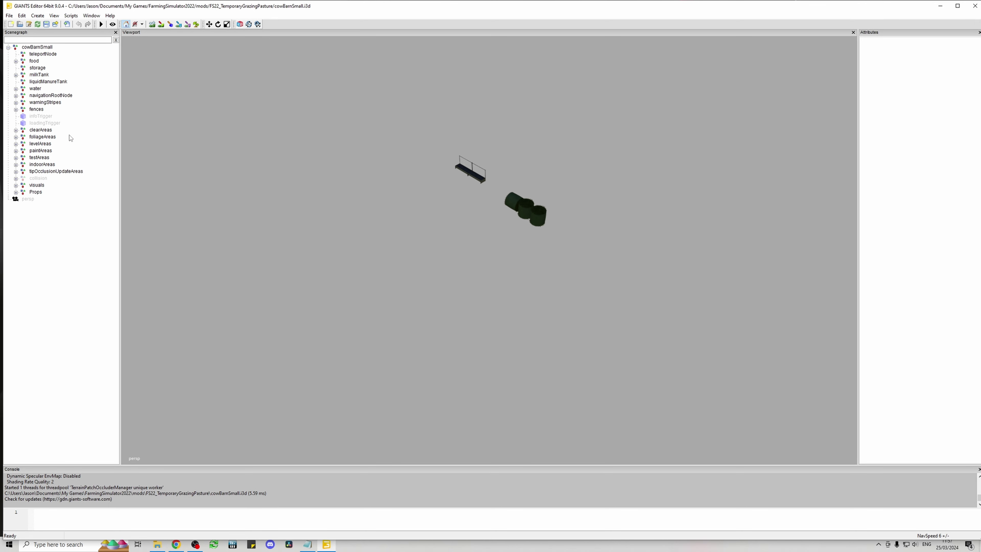
pyautogui.click(307, 544)
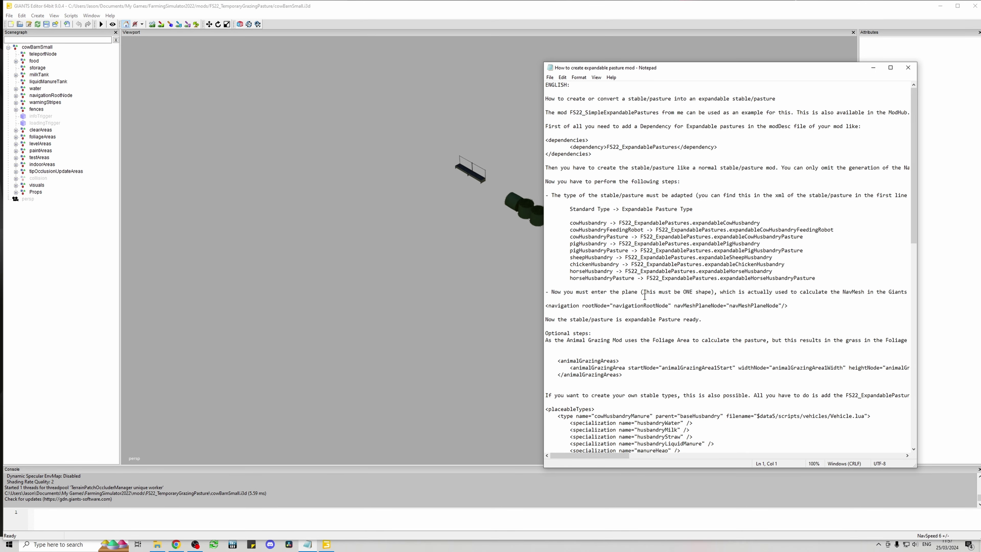
pyautogui.scroll(-1, 638, 248)
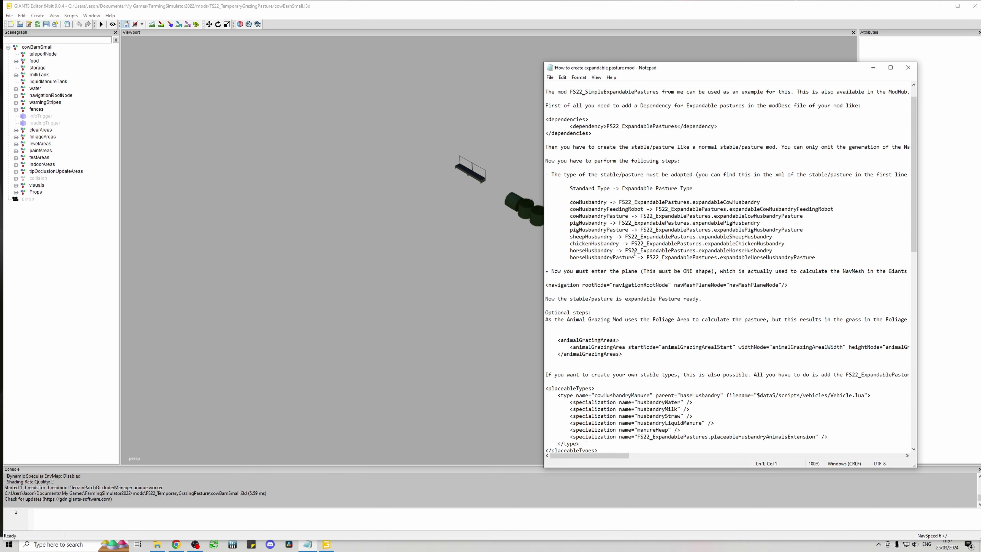
pyautogui.click(589, 271)
# Step: Expand navigationRootNode and select its navigationMesh plane
pyautogui.click(55, 96)
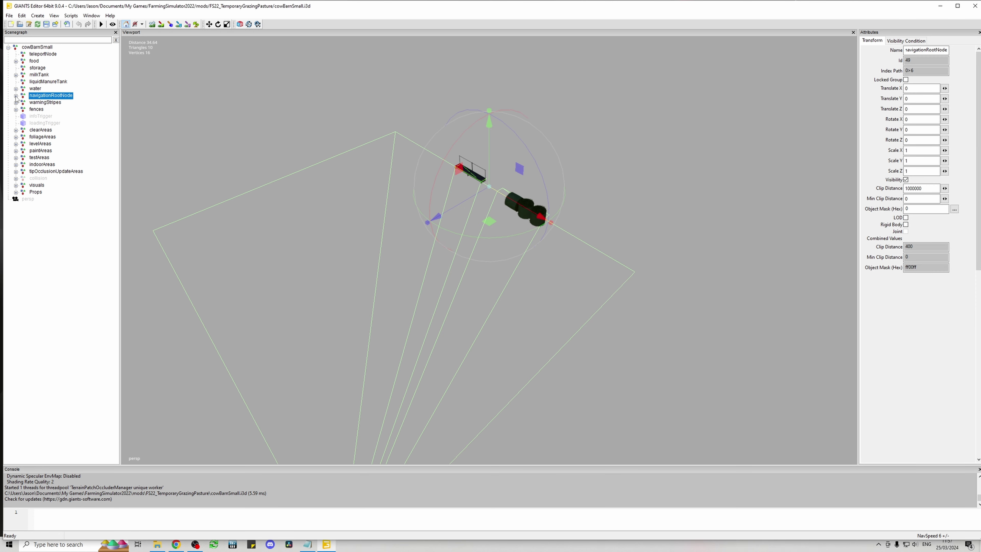
pyautogui.click(16, 95)
pyautogui.click(40, 103)
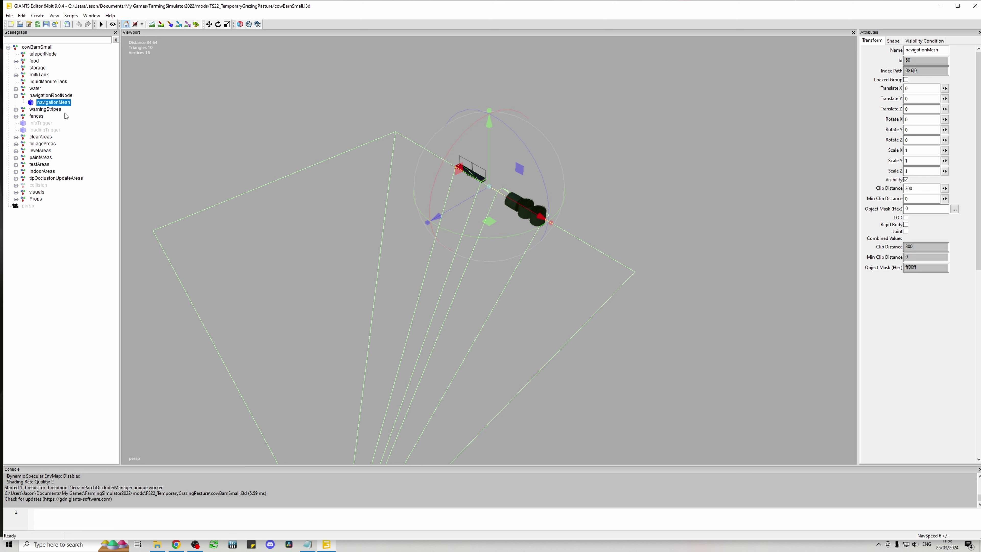
# Step: Read the guide's note that the plane needs Build Nav Mesh Mask fe
pyautogui.click(307, 544)
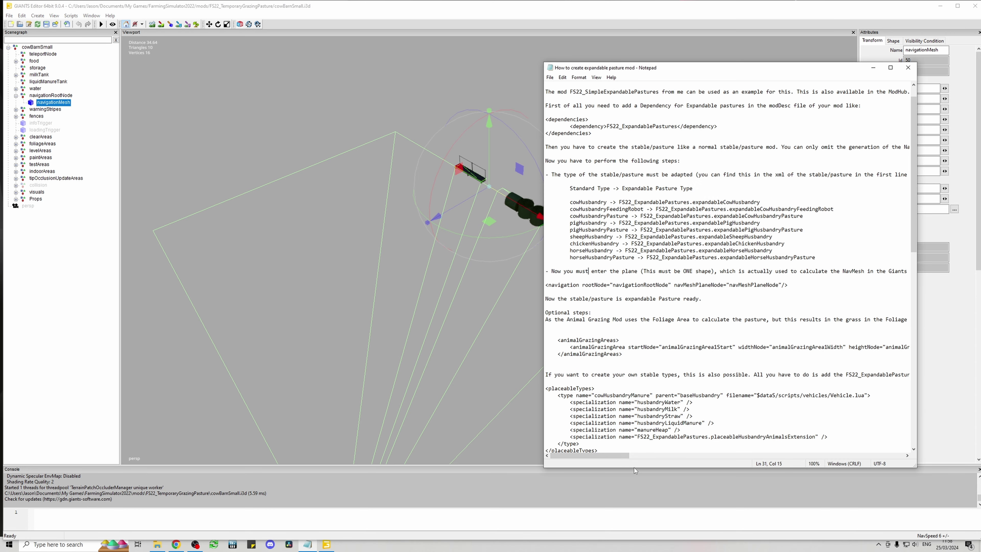
pyautogui.hscroll(2, 611, 460)
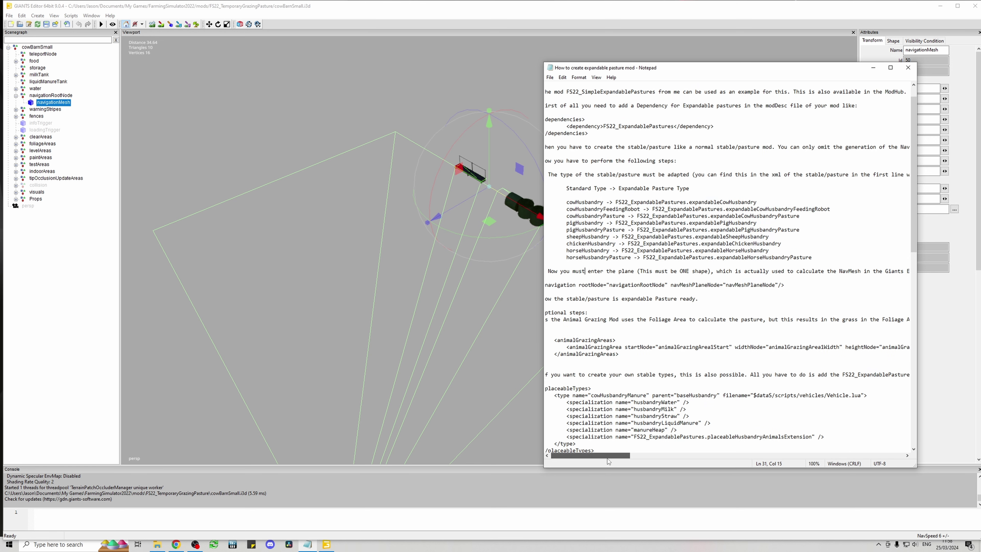
pyautogui.moveTo(611, 458); pyautogui.dragTo(738, 452)
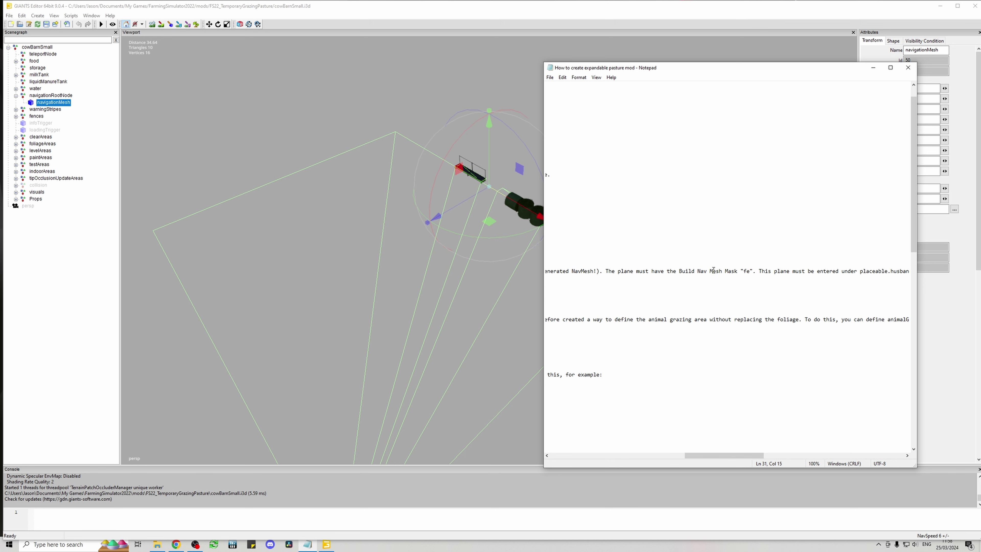
# Step: In navigationMesh's Shape attributes, confirm the Build Nav Mesh Mask as fe via the bitmask editor
pyautogui.click(869, 53)
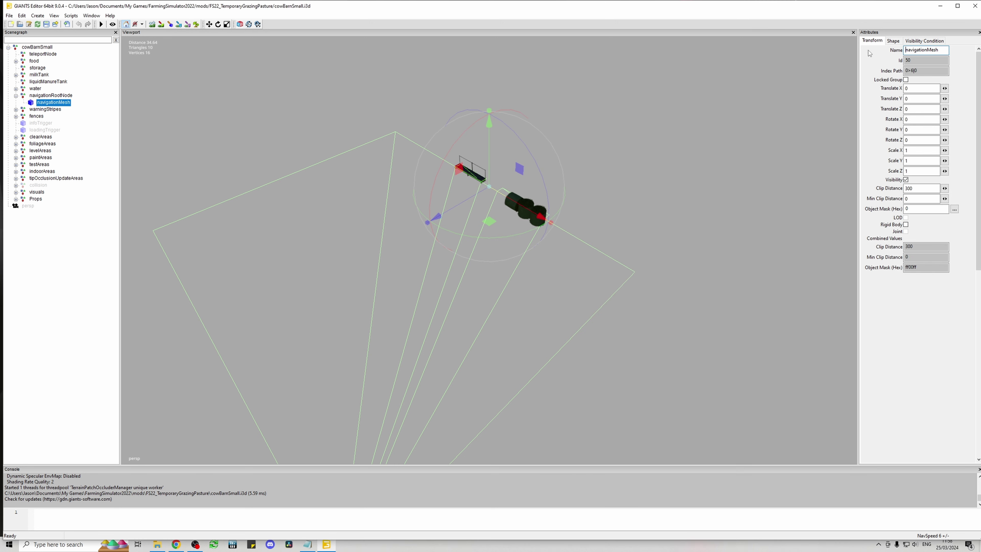
pyautogui.click(893, 41)
pyautogui.click(925, 165)
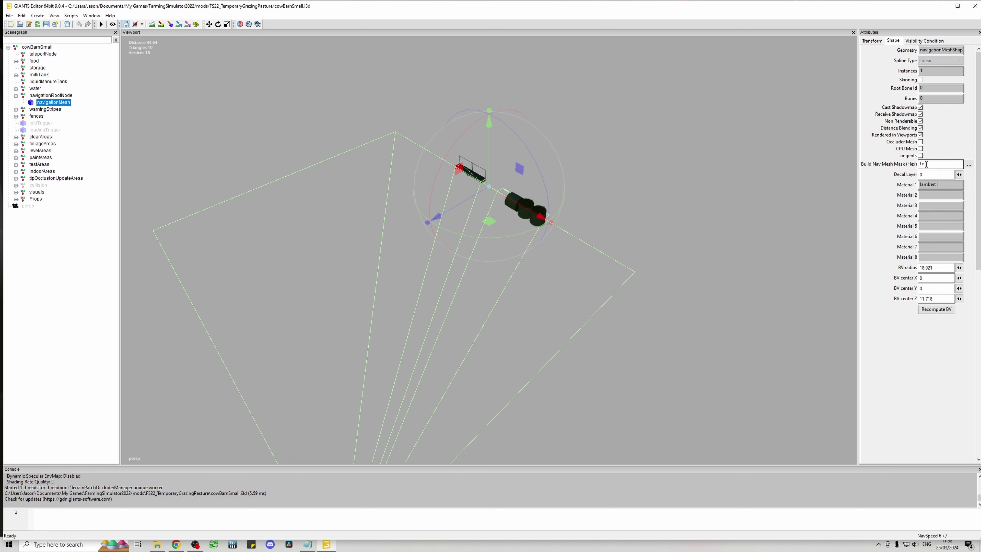
pyautogui.moveTo(926, 164); pyautogui.dragTo(915, 165)
pyautogui.click(968, 164)
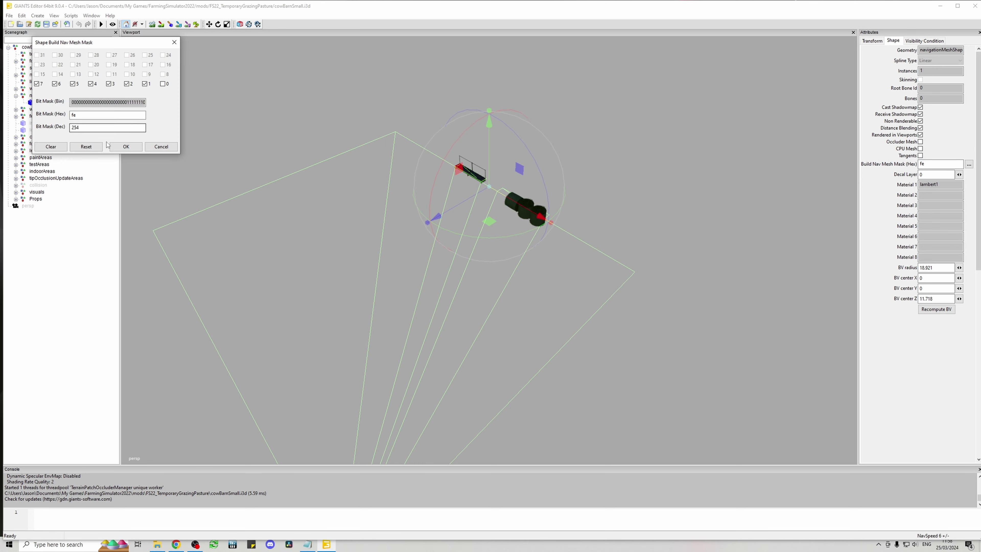
pyautogui.click(126, 146)
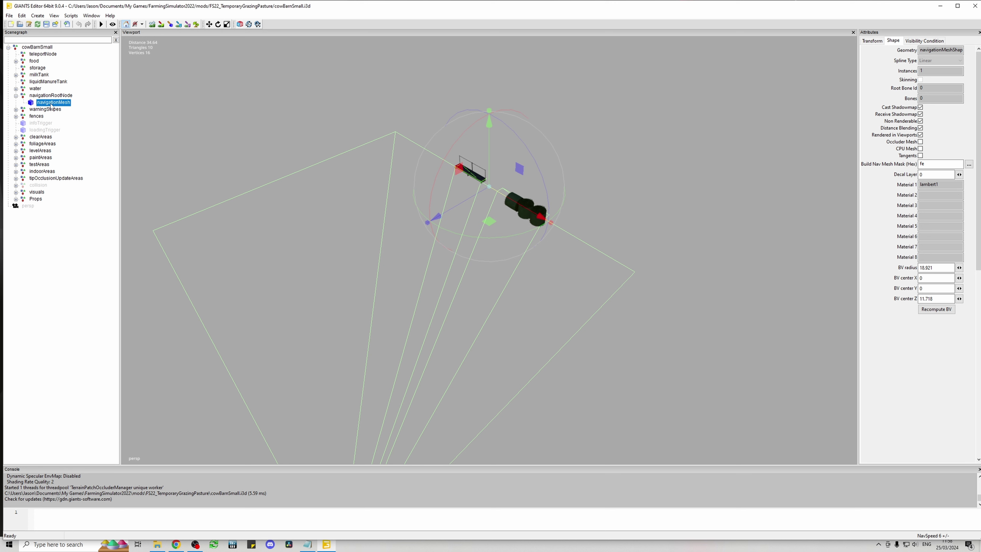
pyautogui.click(871, 41)
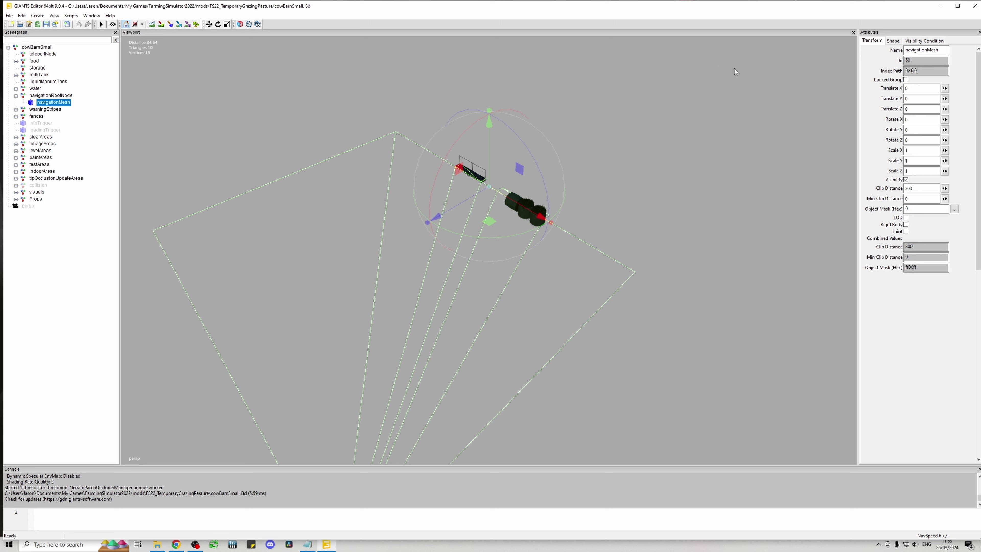
# Step: Reconfirm the fe nav mesh mask, save cowBarnSmall.i3d and close GIANTS Editor
pyautogui.click(893, 41)
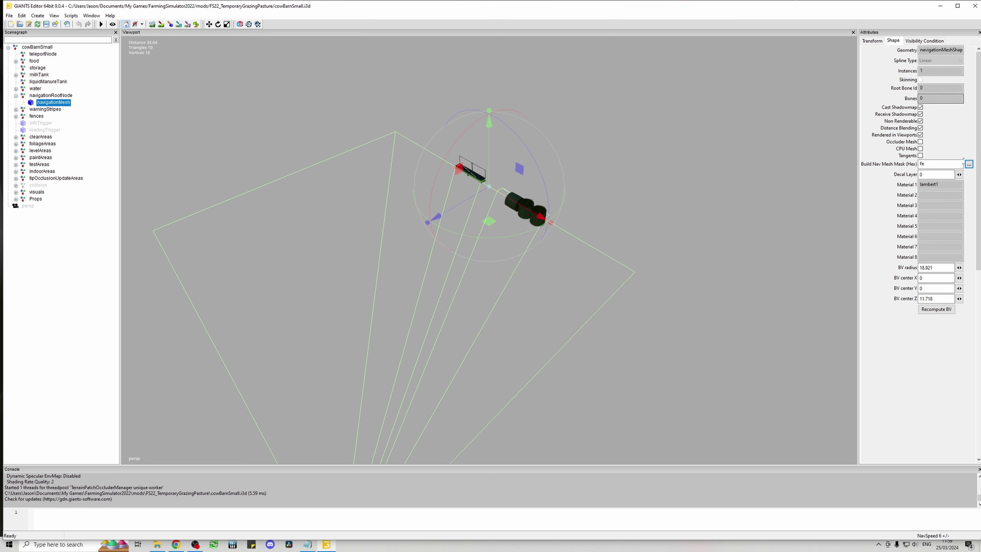
pyautogui.click(921, 164)
pyautogui.click(968, 165)
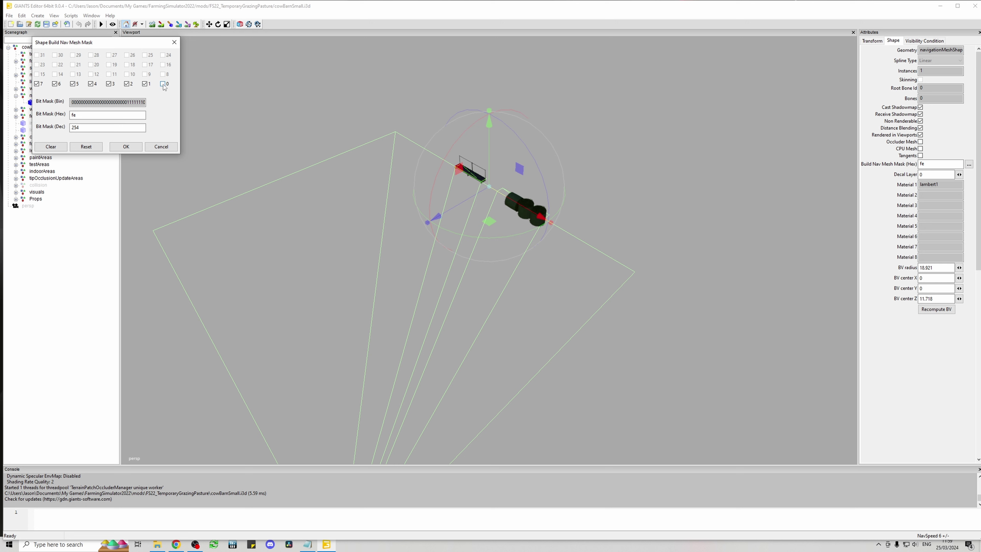
pyautogui.click(124, 147)
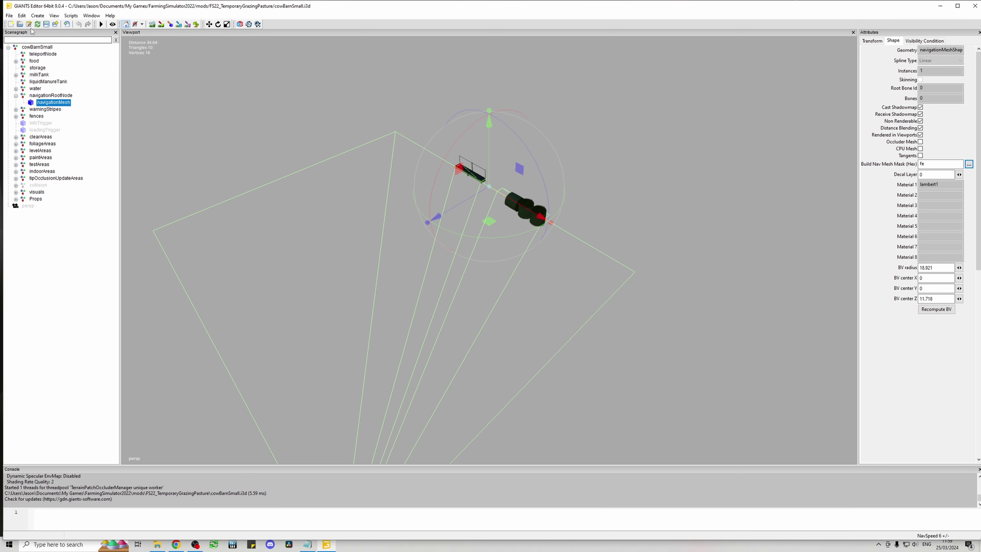
pyautogui.click(46, 24)
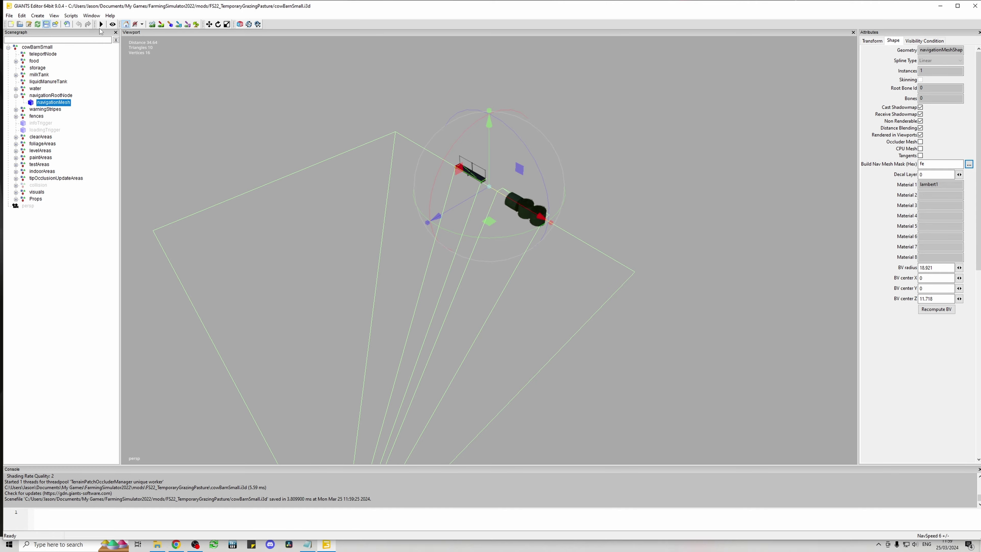
pyautogui.click(974, 6)
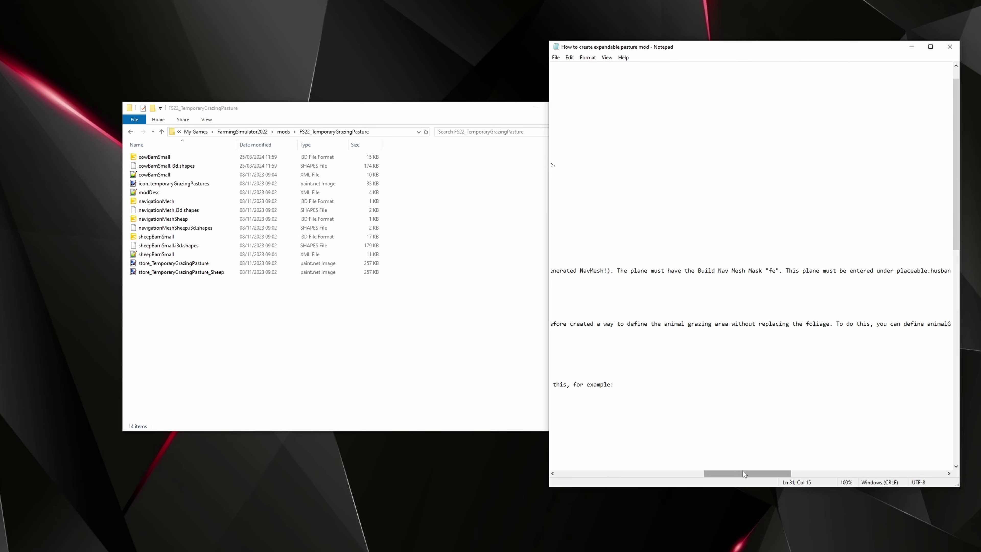
pyautogui.moveTo(720, 455); pyautogui.dragTo(510, 411)
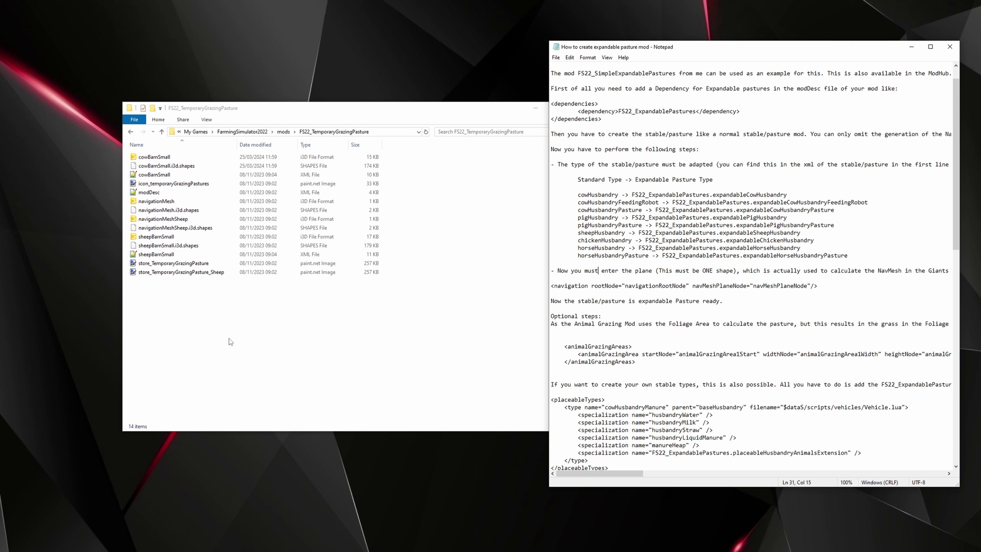
# Step: Open modDesc.xml in Notepad++ and add blank lines after the </storeItems> block
pyautogui.doubleClick(146, 195)
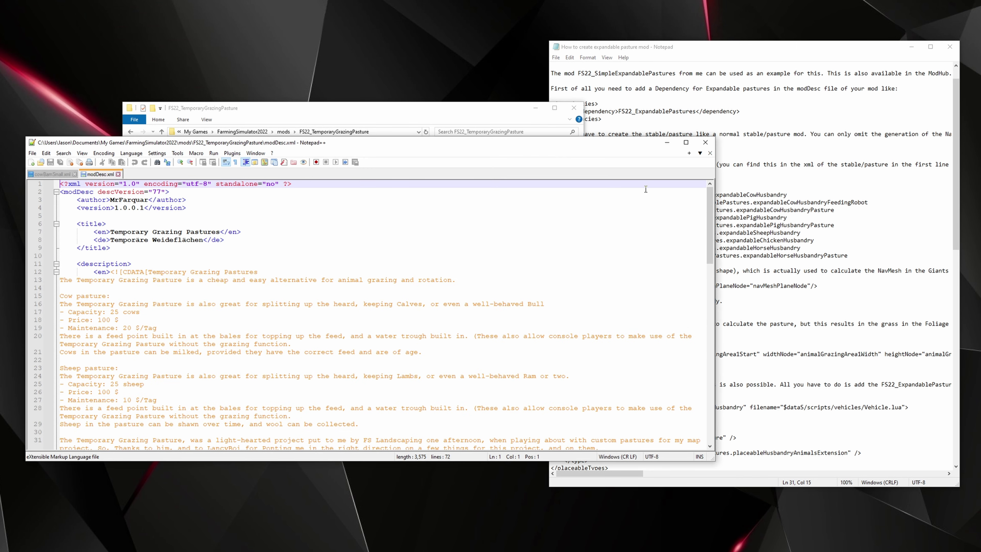
pyautogui.scroll(-18, 270, 317)
pyautogui.scroll(-4, 269, 317)
pyautogui.click(144, 304)
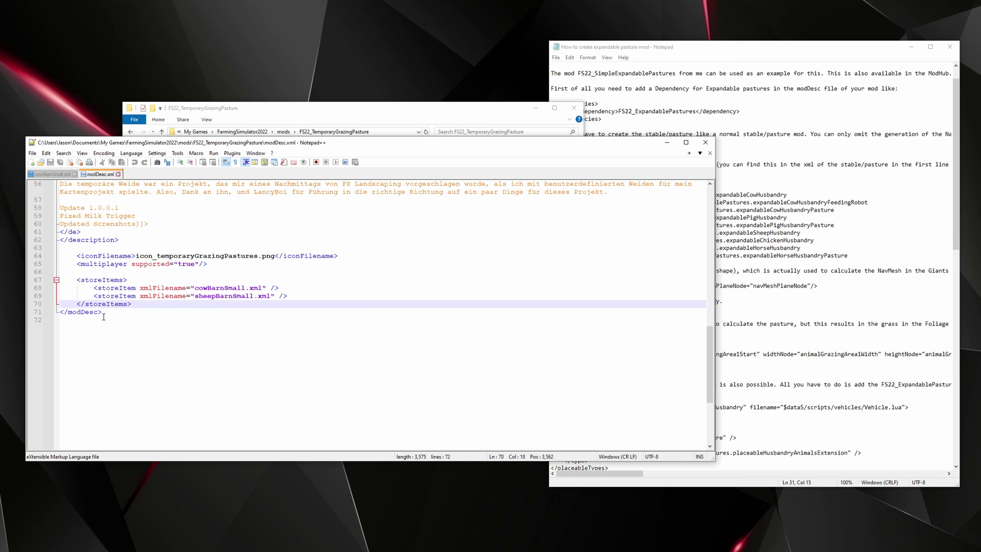
pyautogui.press('Return')
pyautogui.press('Return')
pyautogui.press('Return')
pyautogui.press('Return')
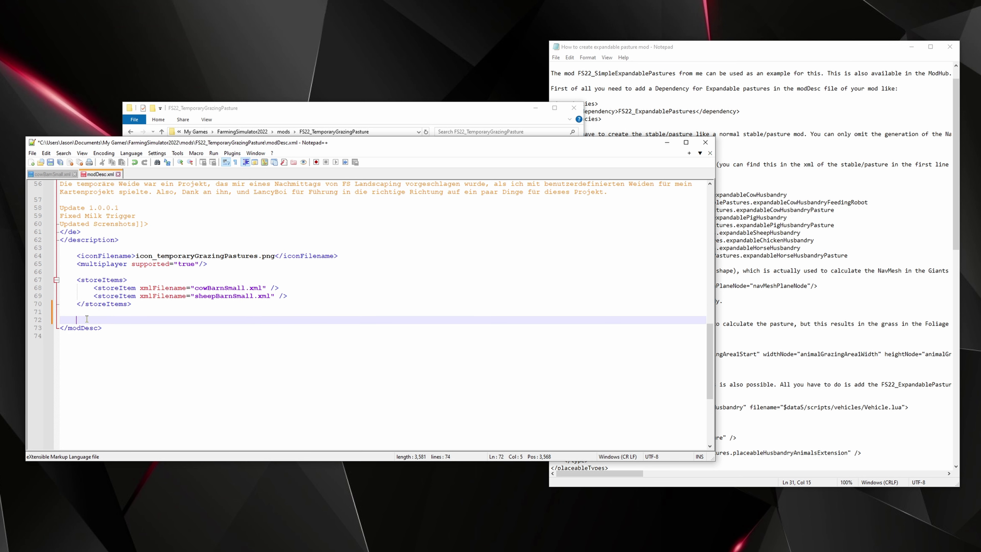
pyautogui.press('Up')
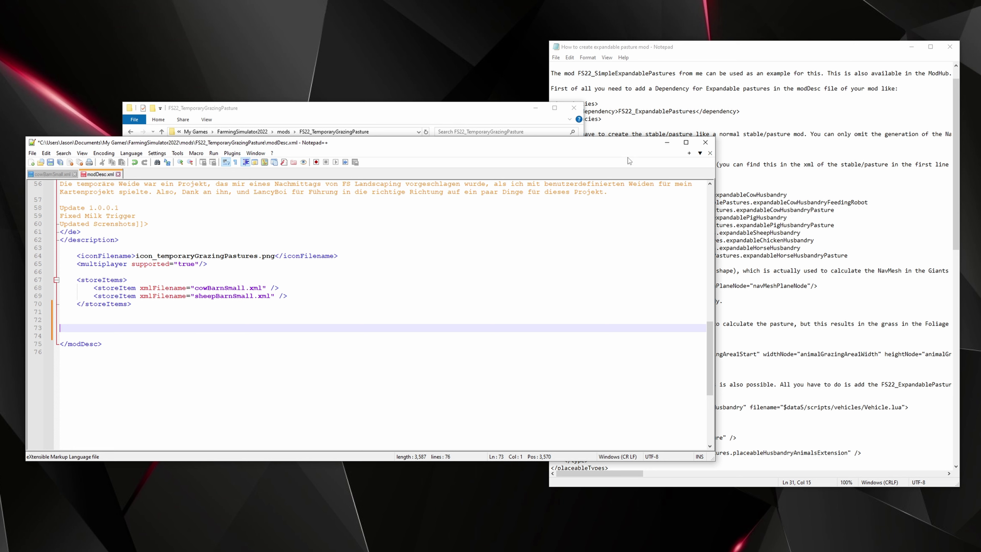
# Step: Paste the guide's FS22_ExpandablePastures <dependencies> block there, save modDesc.xml, and close it
pyautogui.click(658, 115)
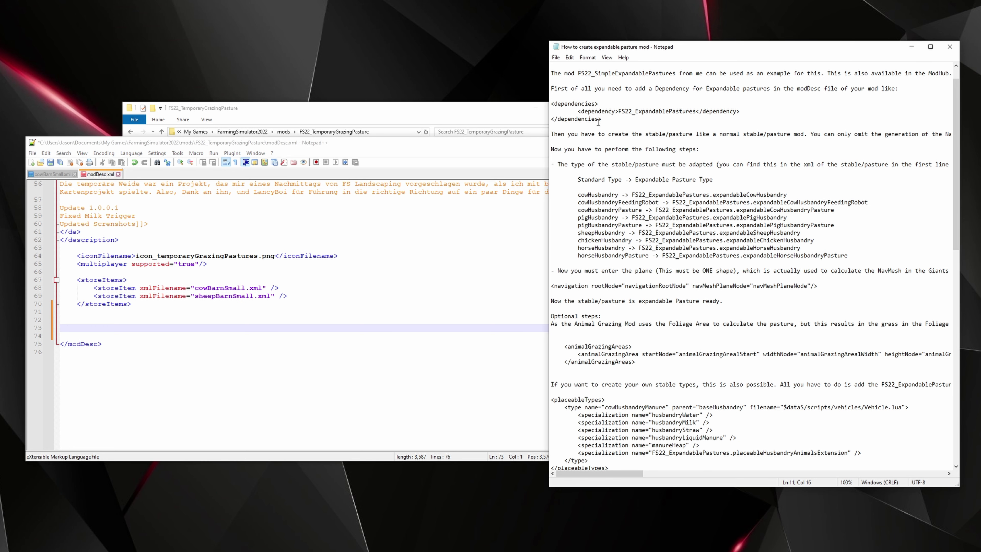
pyautogui.moveTo(616, 119); pyautogui.dragTo(536, 104)
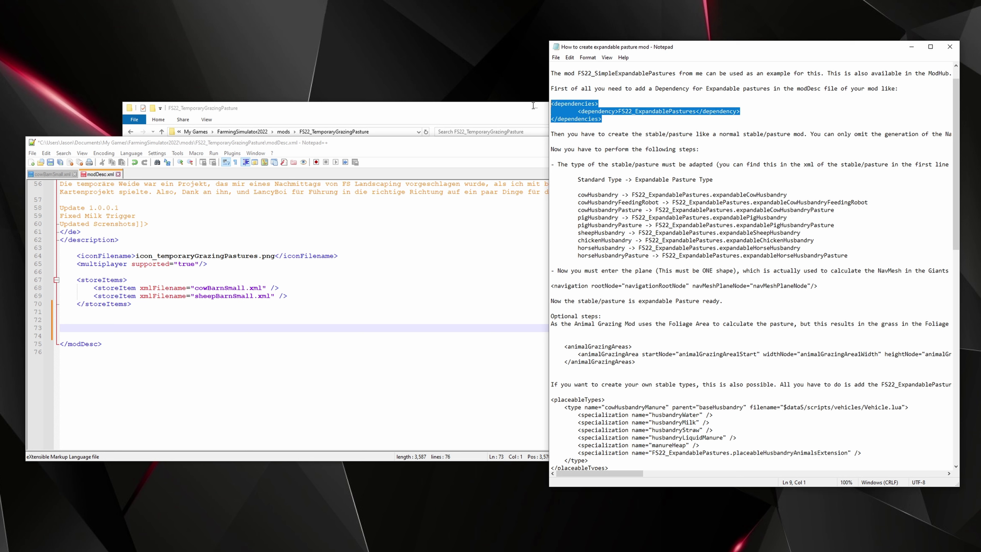
pyautogui.hotkey('ctrl', 'c')
pyautogui.click(185, 320)
pyautogui.hotkey('ctrl', 'v')
pyautogui.click(191, 349)
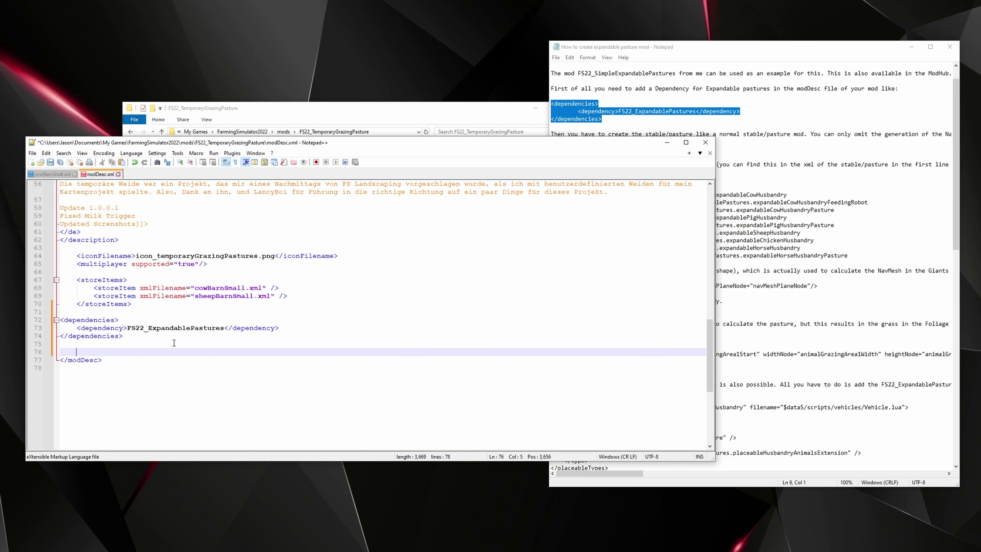
pyautogui.hotkey('ctrl', 's')
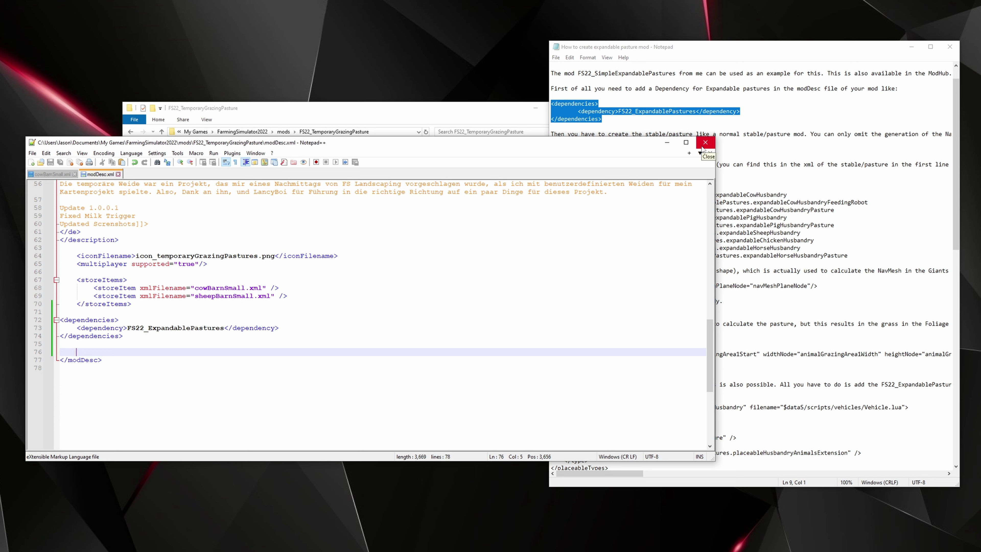
pyautogui.click(702, 147)
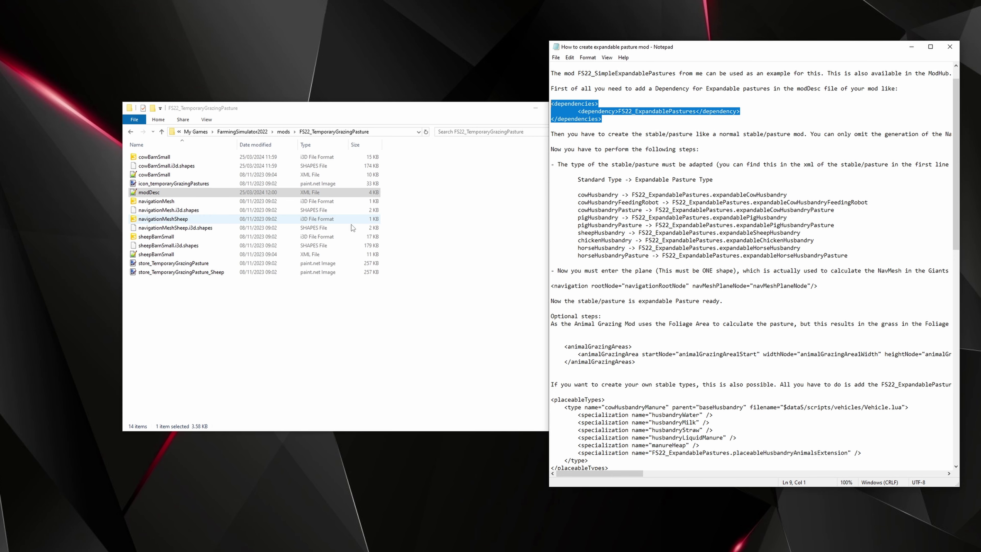
# Step: Open cowBarnSmall.xml and select FS22_ExpandablePastures.expandableCowHusbandryPasture in the guide
pyautogui.click(380, 329)
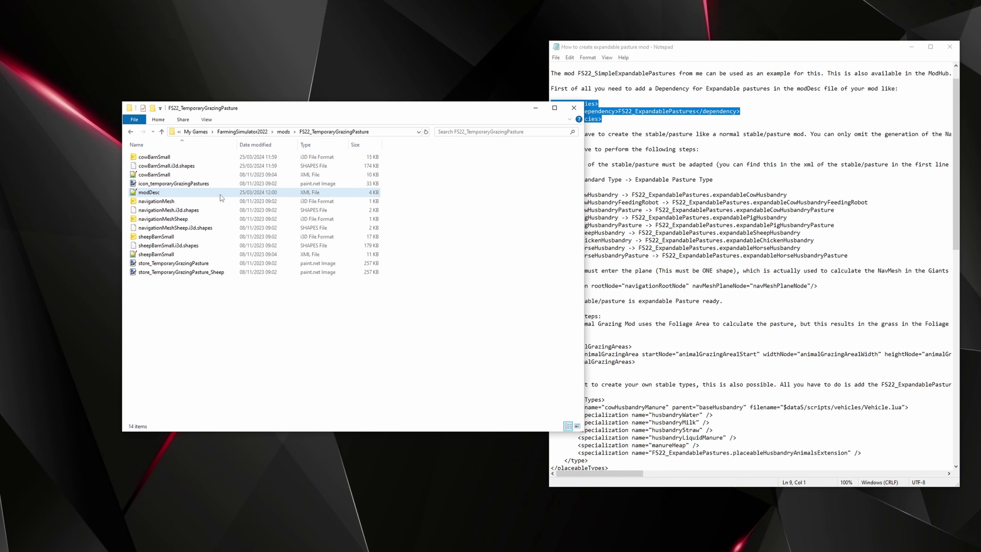
pyautogui.doubleClick(157, 176)
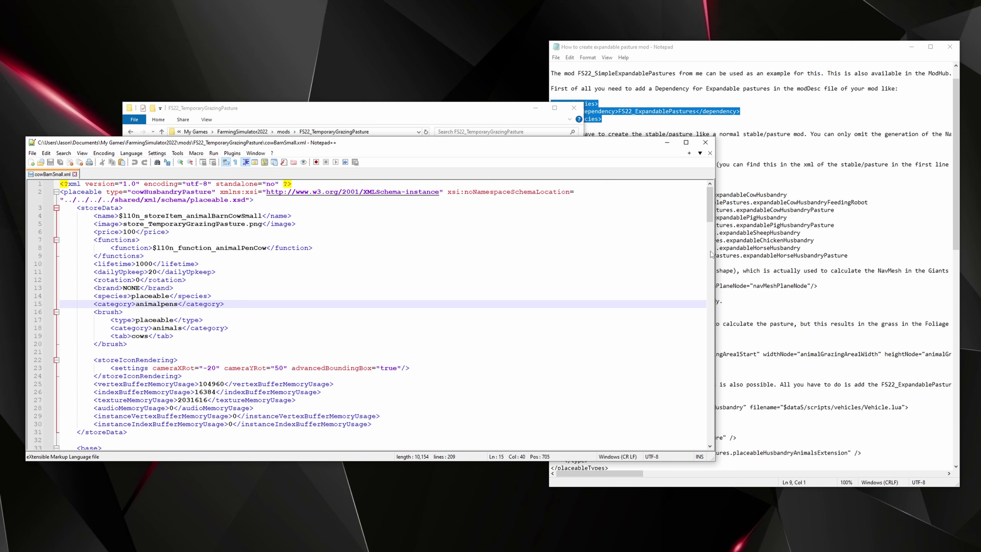
pyautogui.click(807, 248)
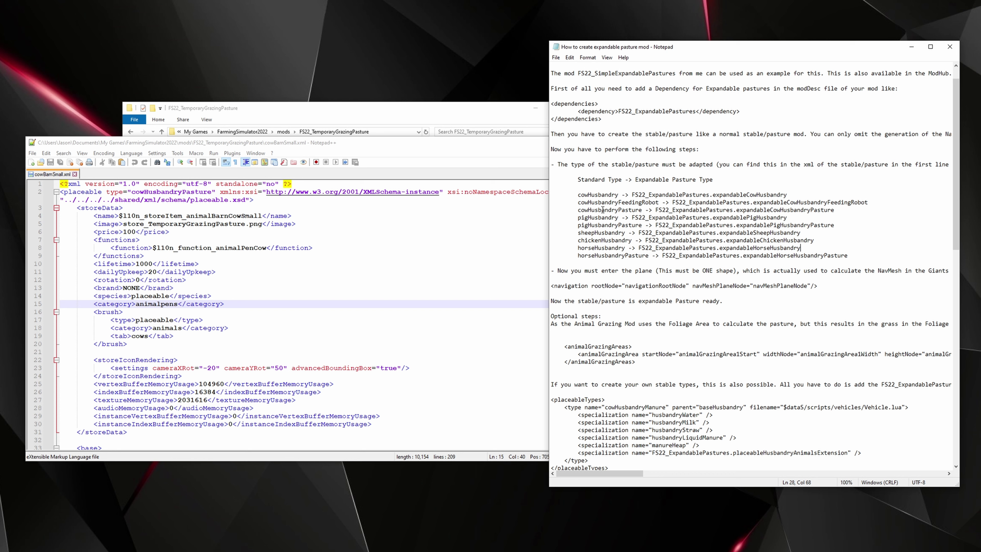
pyautogui.doubleClick(656, 210)
pyautogui.click(657, 209)
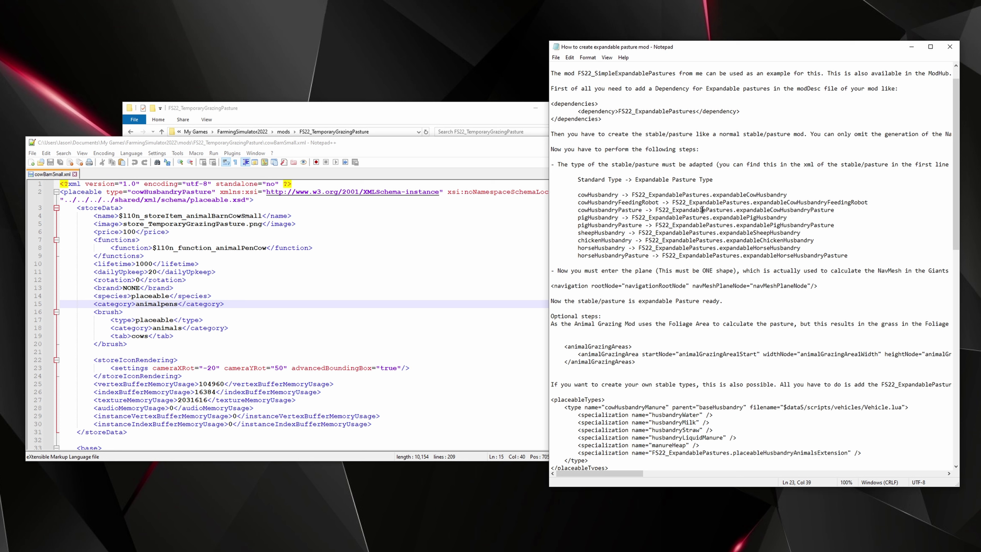
pyautogui.doubleClick(663, 209)
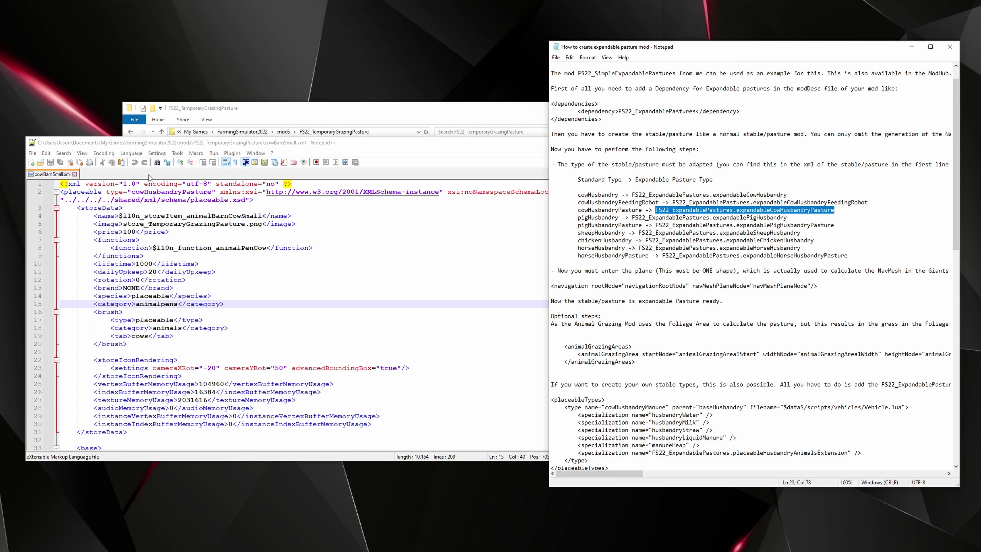
# Step: Replace cowHusbandryPasture on line 2 with the expandable cow pasture type
pyautogui.doubleClick(153, 192)
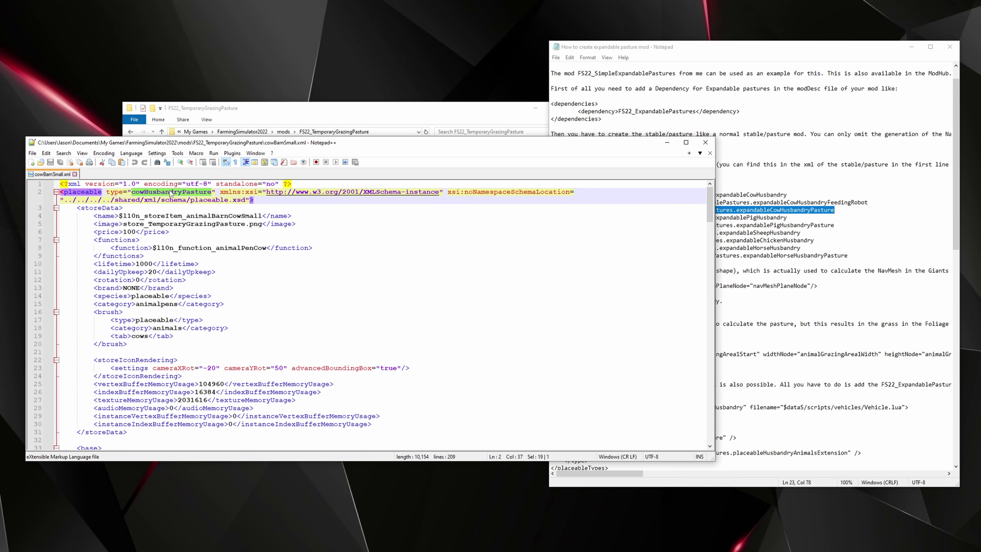
pyautogui.hotkey('ctrl', 'v')
pyautogui.click(283, 274)
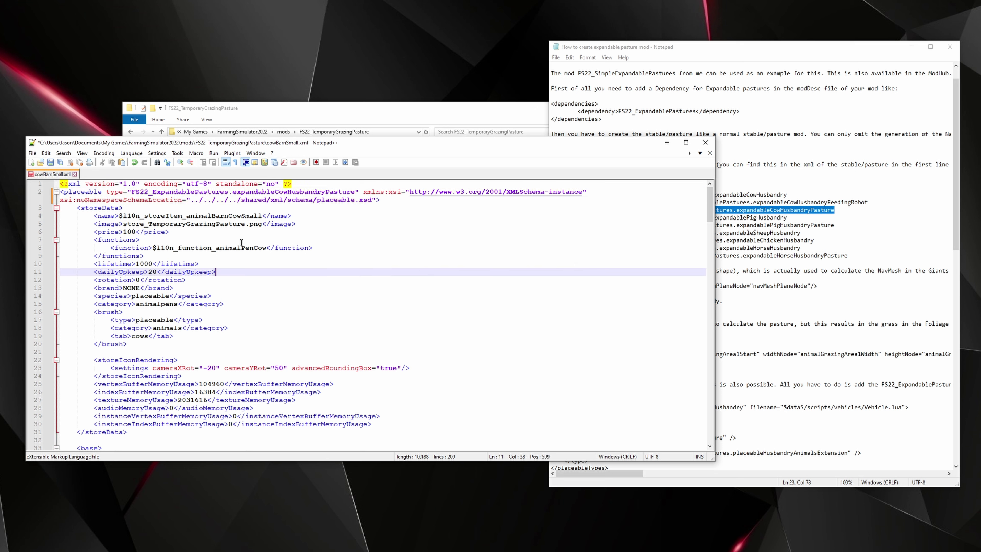
pyautogui.click(763, 273)
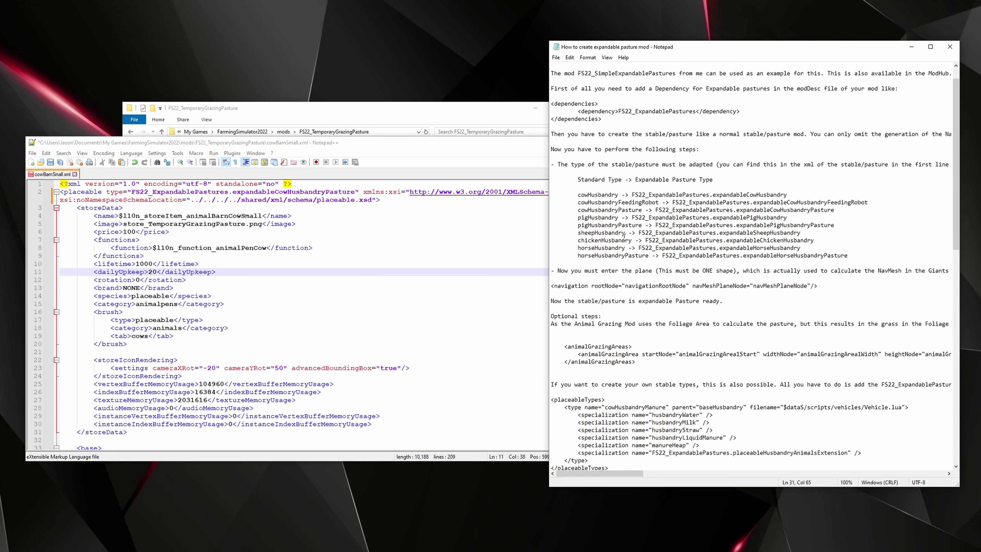